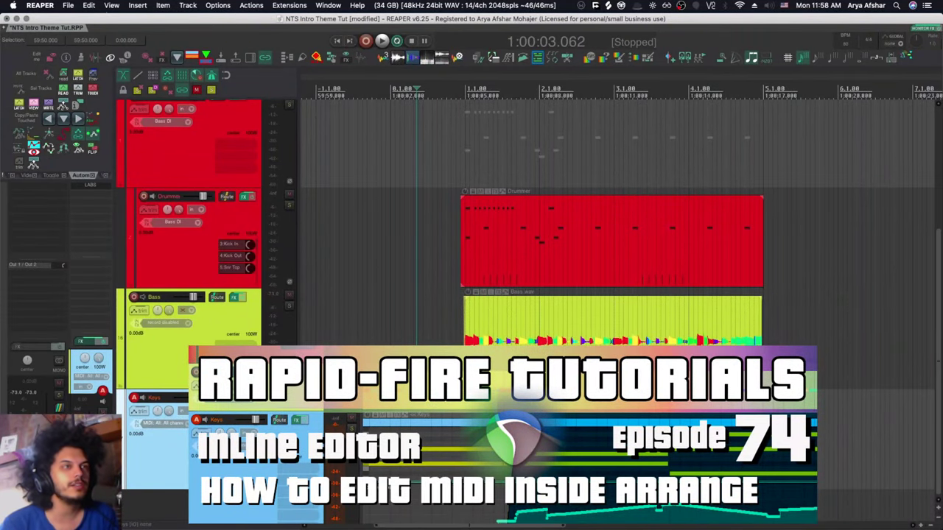
Open the Drummer MIDI item in the inline editor
scroll(618, 221, right, 3)
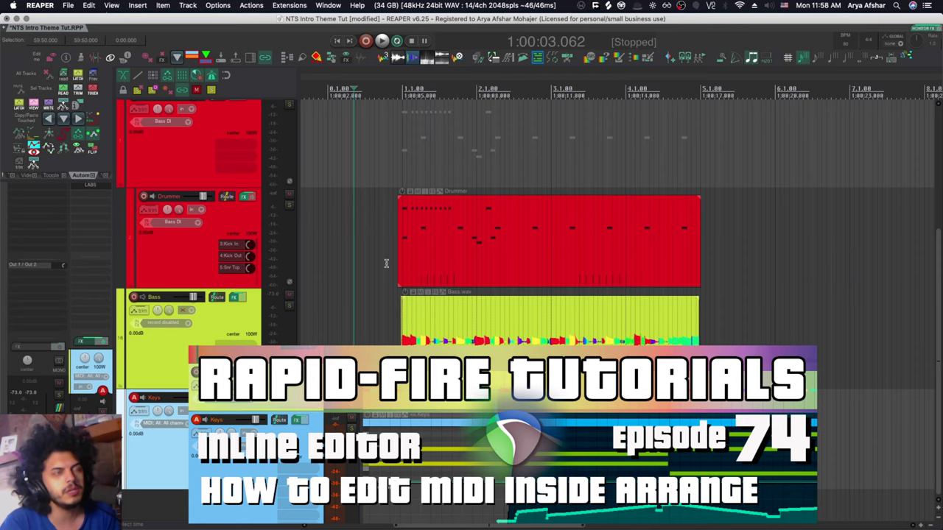
click(442, 243)
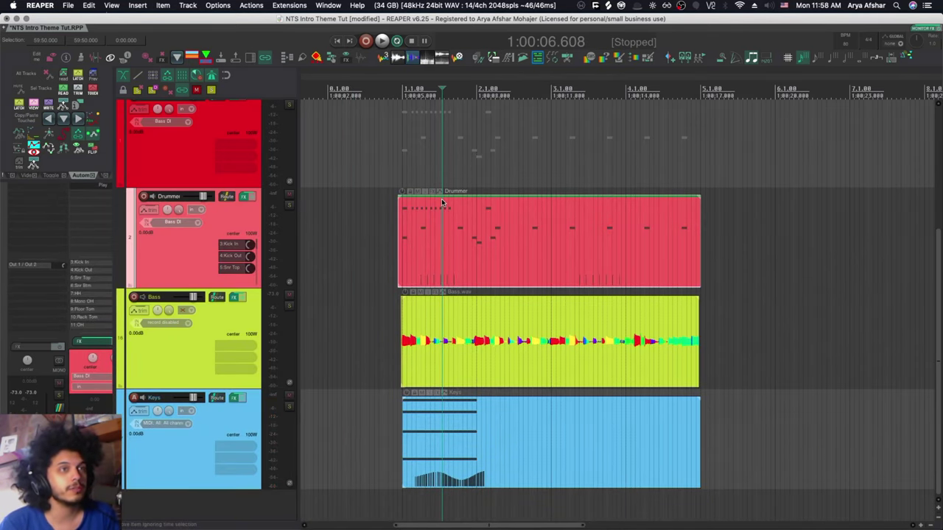
right_click(442, 201)
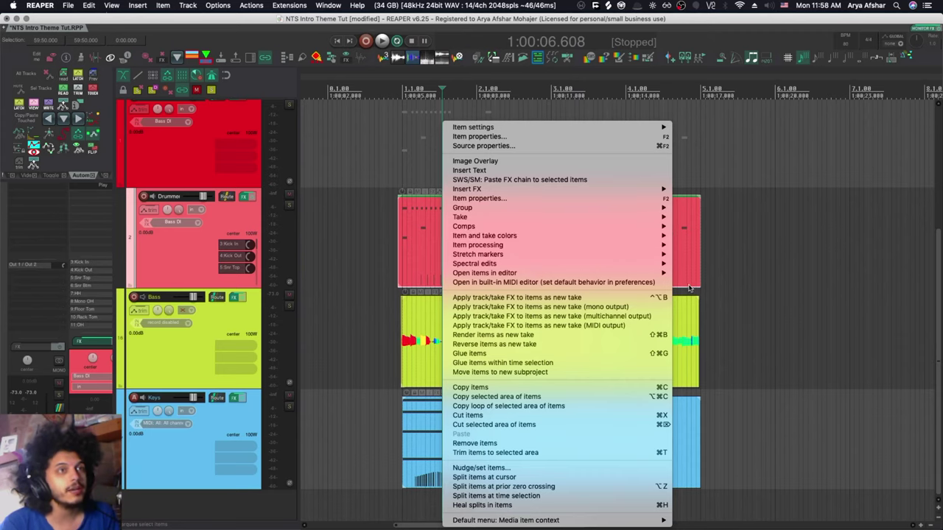
mouse_move(678, 272)
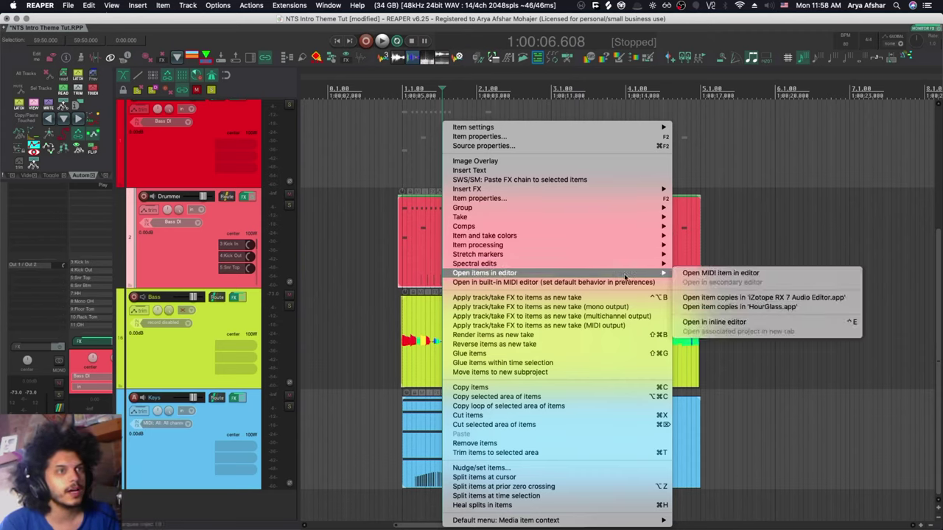
click(726, 324)
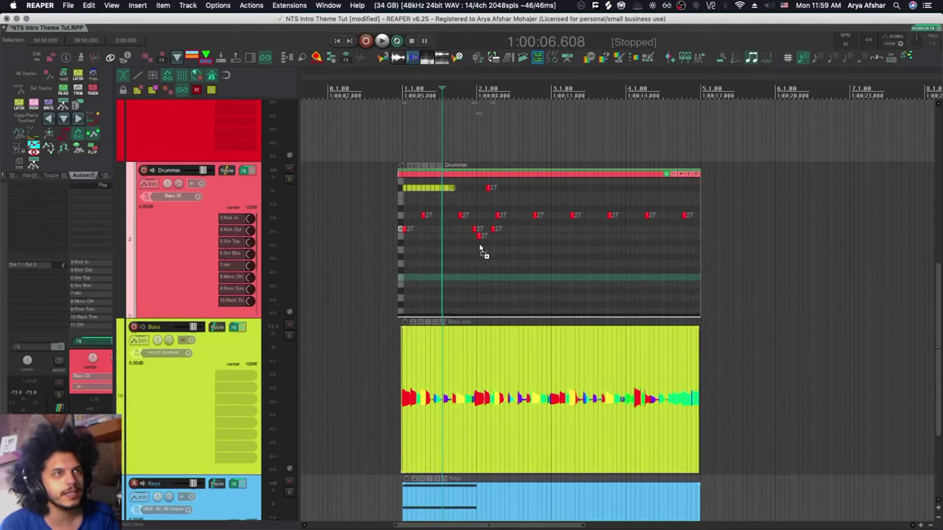
Lower the velocity of the opening top-row notes in the Drummer item to 86 and toggle note muting on and off
scroll(459, 236, up, 3)
scroll(458, 236, up, 1)
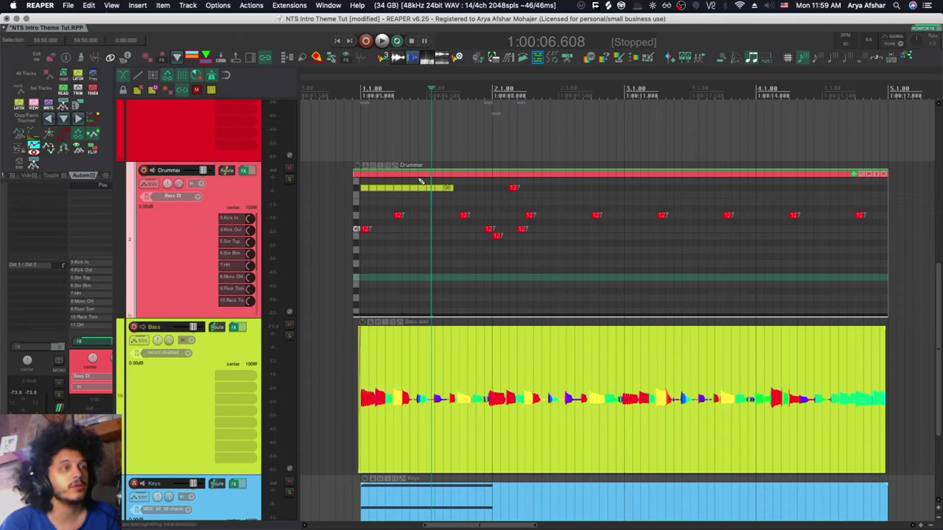
drag(466, 185, 362, 193)
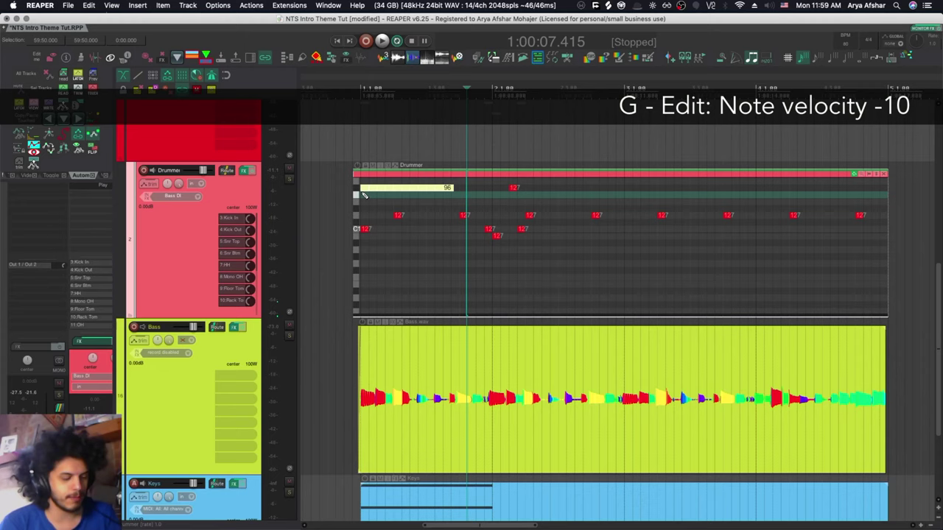
key(m)
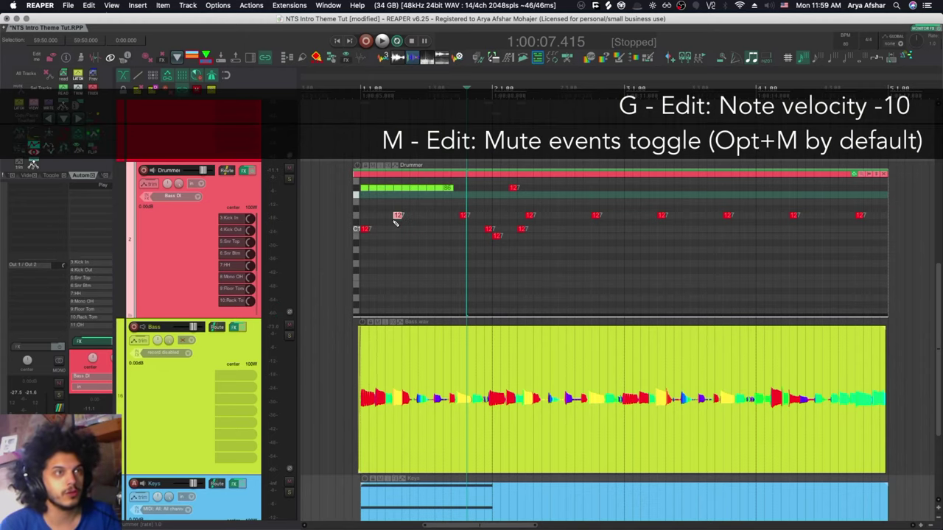
key(m)
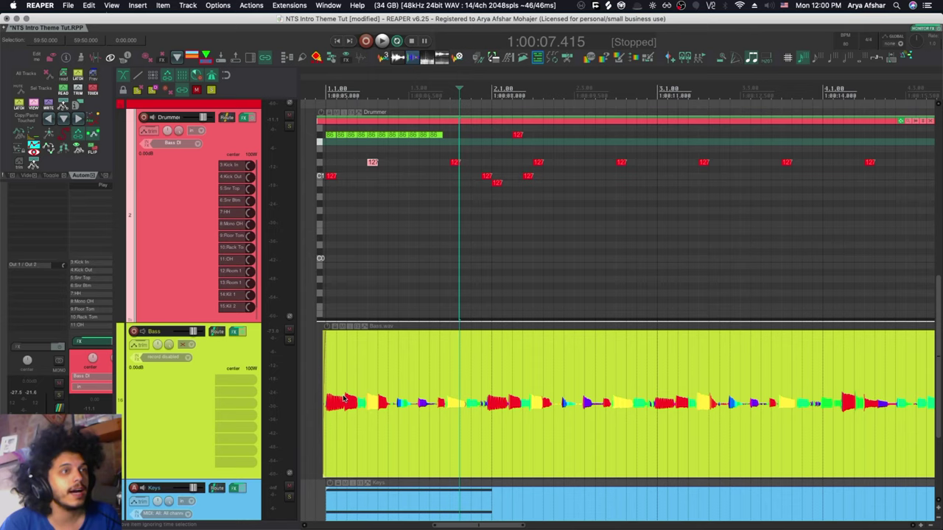
Move the low note at bar 2 and the following top-row note slightly earlier in the Drummer item to match the bass waveform
scroll(515, 180, up, 2)
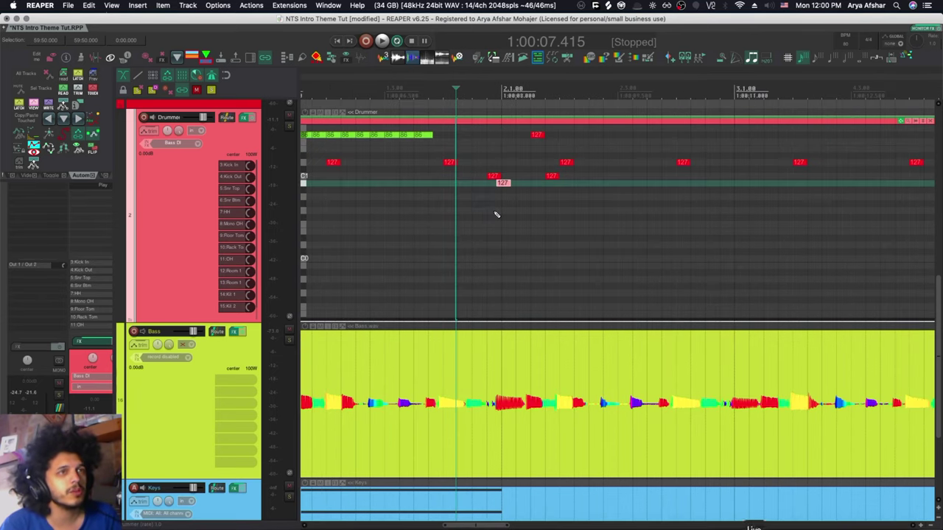
click(504, 183)
scroll(510, 211, left, 3)
scroll(508, 248, right, 2)
scroll(521, 267, up, 3)
drag(496, 183, 480, 183)
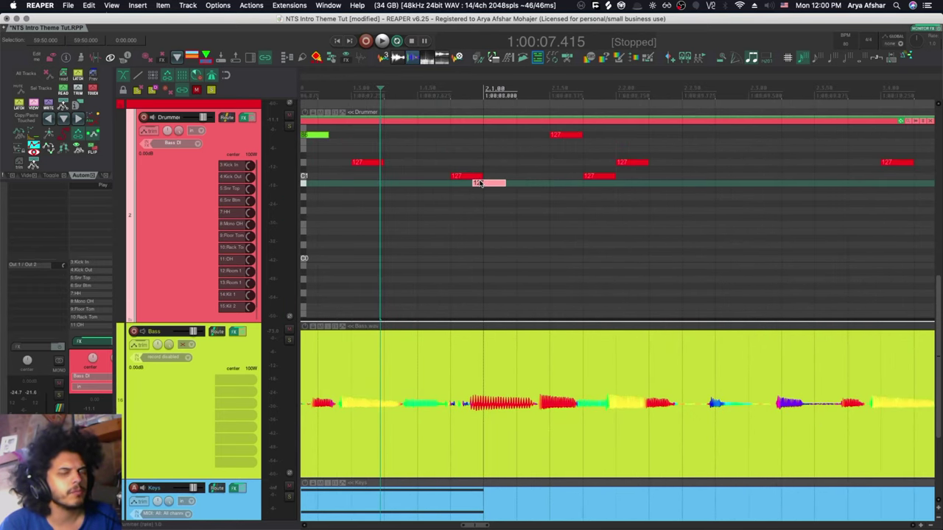
scroll(479, 181, right, 2)
drag(529, 136, 518, 137)
scroll(585, 194, down, 5)
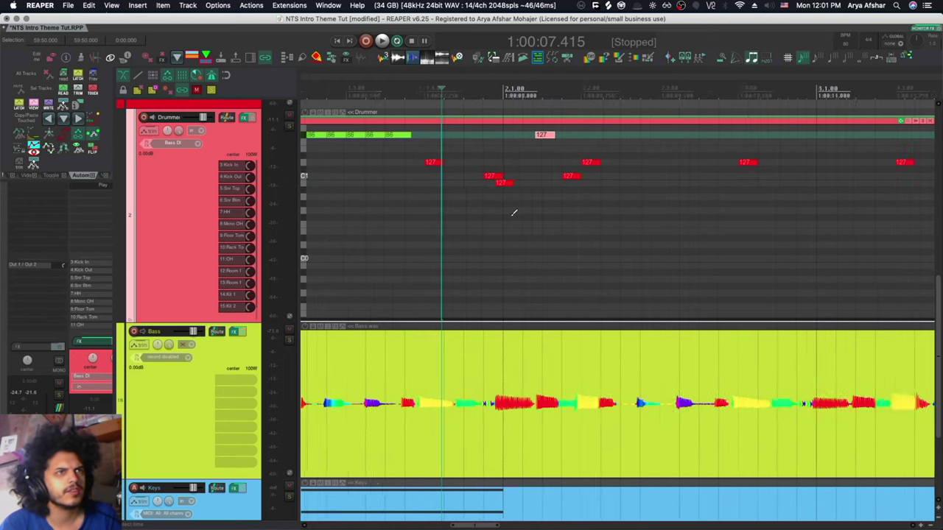
Reveal the Expression MSB lane under the Drummer notes, edit its curve and collapse the lane
scroll(487, 198, down, 2)
scroll(467, 189, left, 3)
mouse_move(435, 318)
mouse_down()
mouse_move(436, 228)
mouse_move(450, 345)
mouse_move(421, 316)
mouse_move(424, 227)
mouse_up()
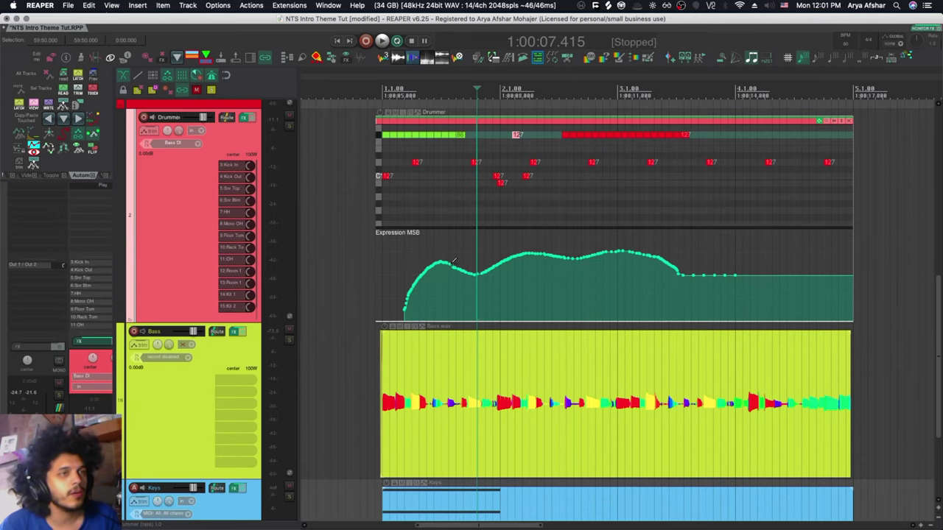
mouse_move(451, 264)
mouse_down()
mouse_move(532, 281)
mouse_move(605, 249)
mouse_move(695, 286)
mouse_move(798, 262)
mouse_move(830, 271)
mouse_move(857, 330)
mouse_move(812, 279)
mouse_move(557, 292)
mouse_move(565, 320)
mouse_up()
drag(492, 227, 490, 382)
Copy the Keys chord from bar 1 to bar 2 and transpose the copied F#4 down one semitone to F4
scroll(432, 258, right, 2)
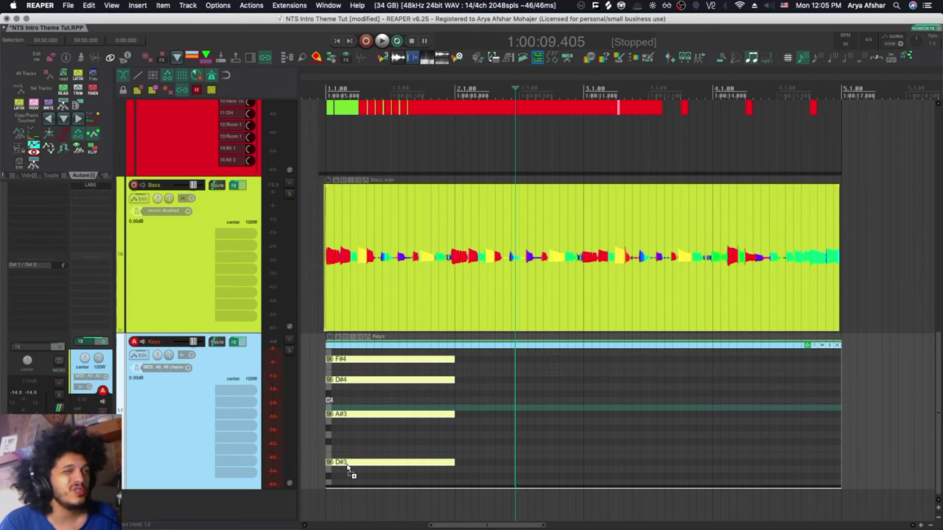
drag(354, 476, 484, 471)
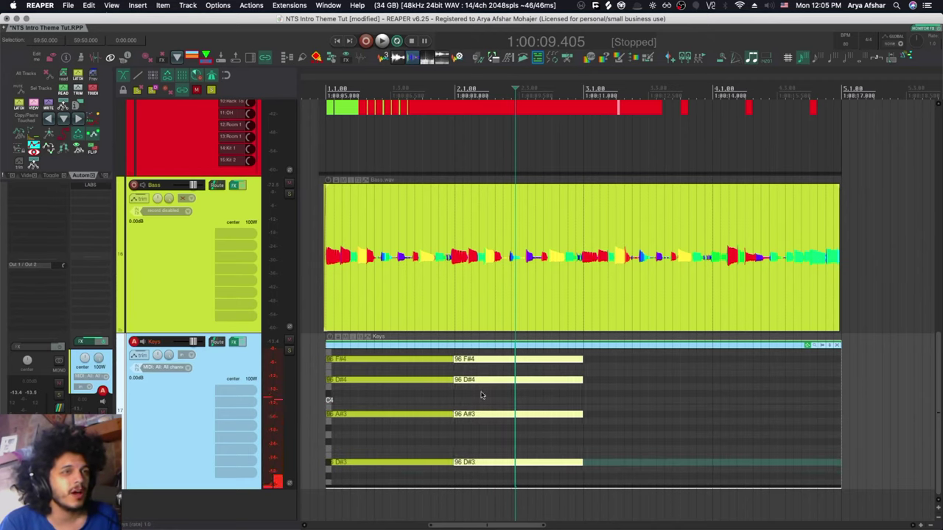
click(483, 362)
key(KP_2)
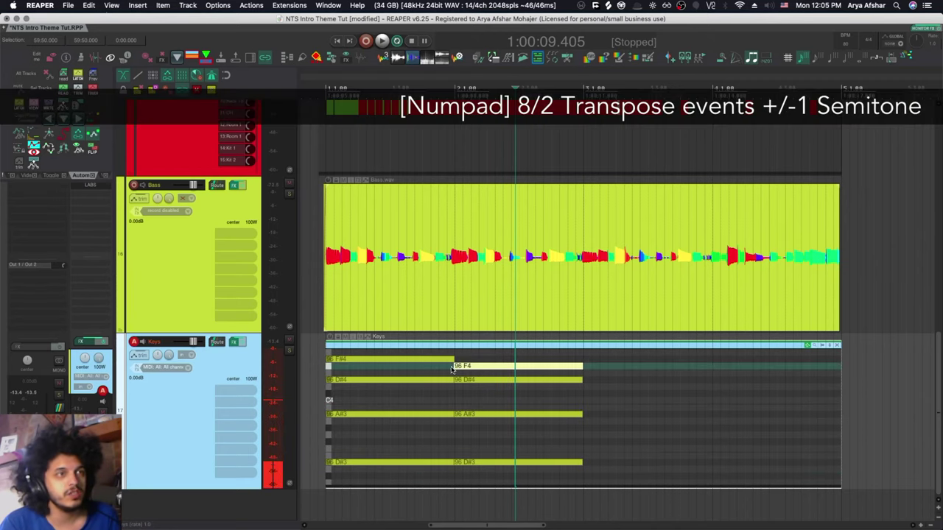
Fill bars 3 and 4 of the Keys item with F#3, C#4 and F#4 chords, topped by A4 and G#4
drag(375, 352, 741, 464)
scroll(750, 457, down, 2)
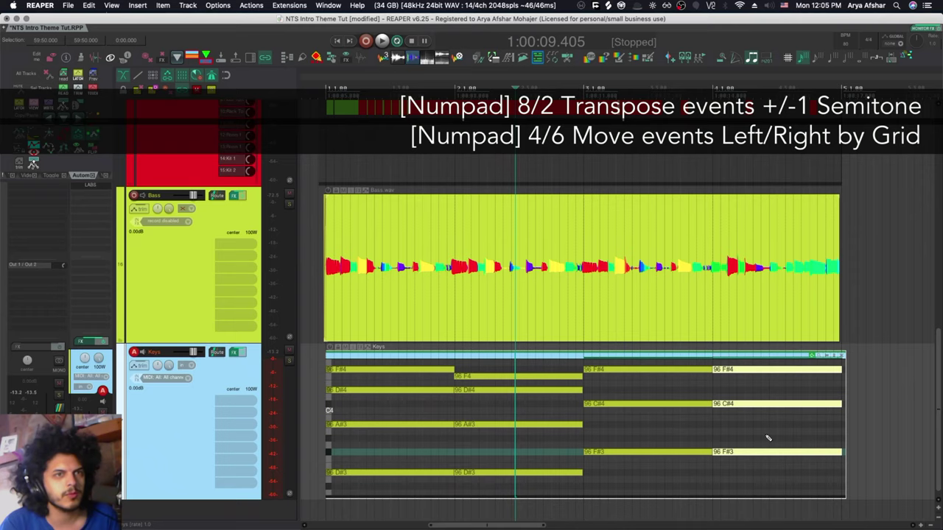
click(777, 429)
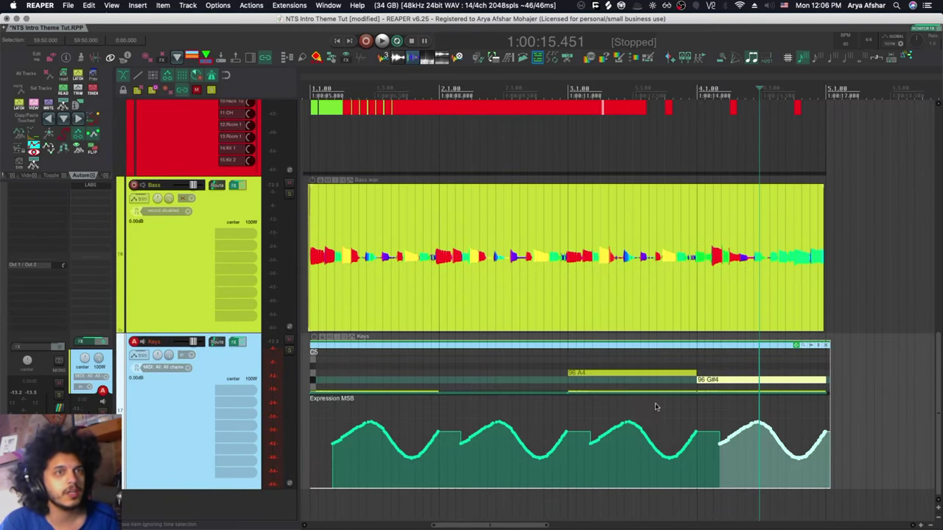
Enlarge the Expression MSB lane of the Keys item and redraw its curve freehand across all four bars
drag(400, 393, 405, 320)
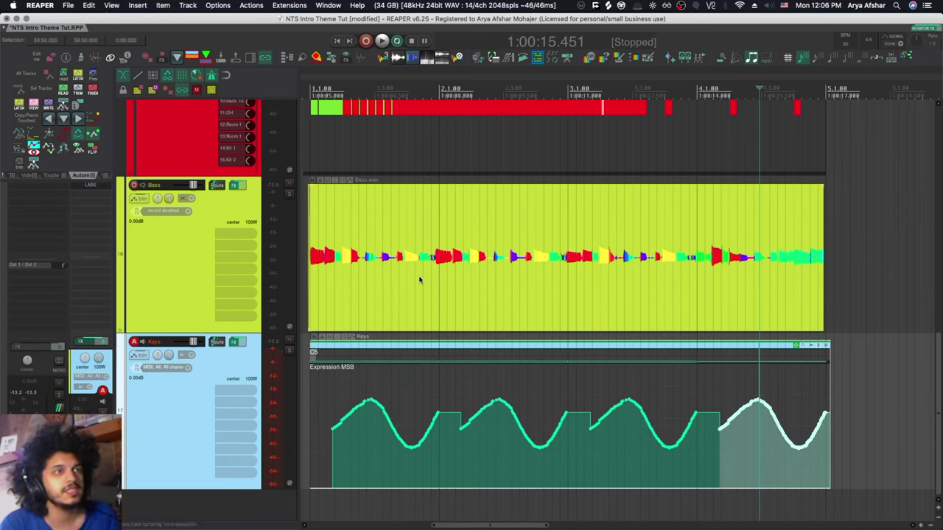
mouse_move(324, 475)
mouse_down()
mouse_move(377, 453)
mouse_move(455, 455)
mouse_move(519, 431)
mouse_move(730, 422)
mouse_move(518, 462)
mouse_move(335, 475)
mouse_move(818, 445)
mouse_move(825, 414)
mouse_up()
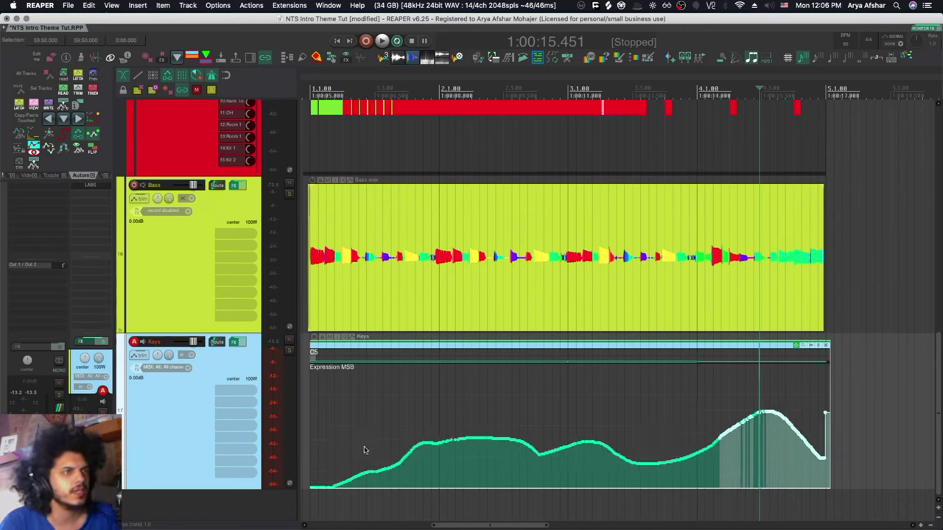
mouse_move(317, 441)
mouse_down()
mouse_move(335, 462)
mouse_move(342, 452)
mouse_move(372, 466)
mouse_move(823, 451)
mouse_up()
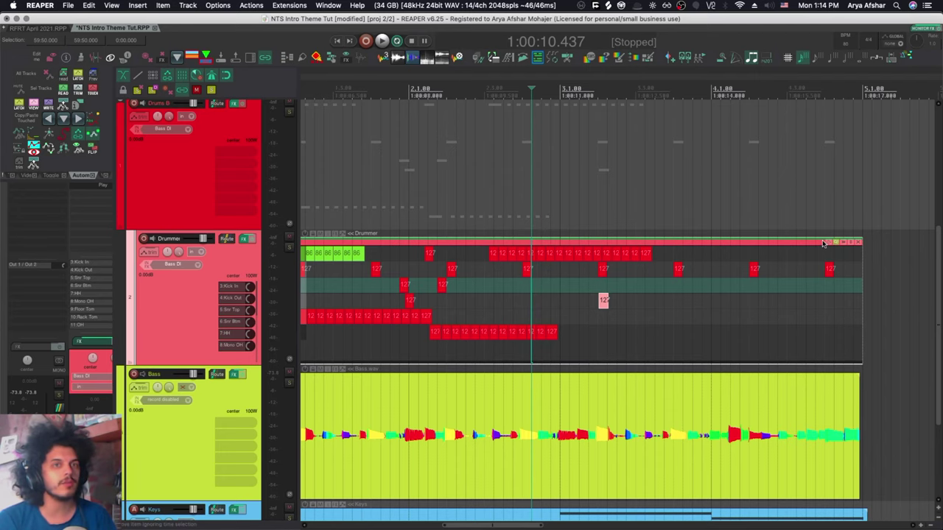
Reveal the Drummer item's Expression MSB lane and draw a low hump after bar 2 and a taller one in bar 4
right_click(830, 244)
click(833, 260)
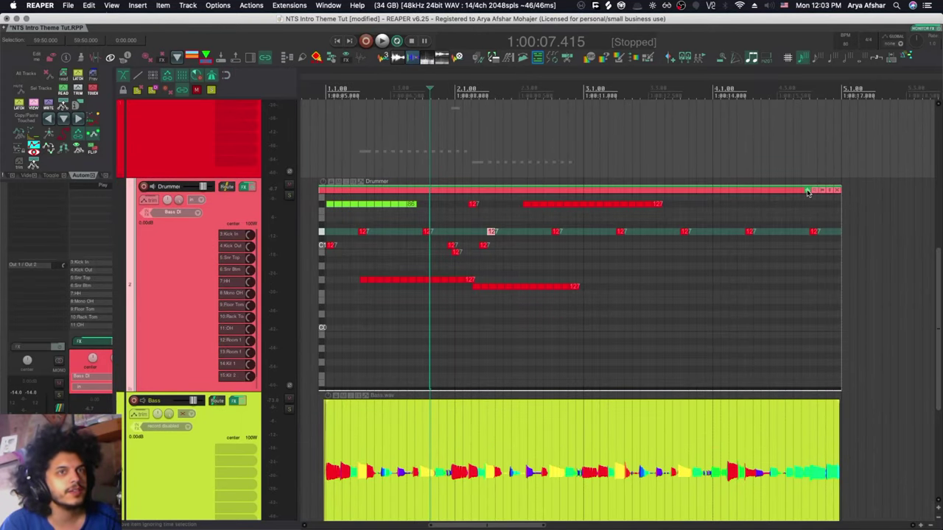
drag(366, 390, 376, 313)
drag(831, 272, 498, 288)
drag(494, 374, 495, 346)
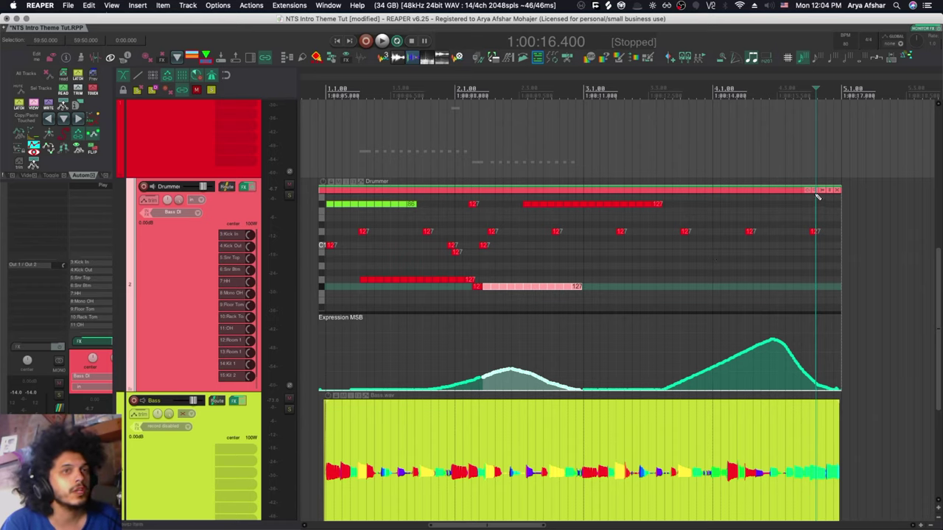
Toggle hiding of unused note rows in the Drummer item on and off, and cycle its note shapes back to rectangles
click(817, 192)
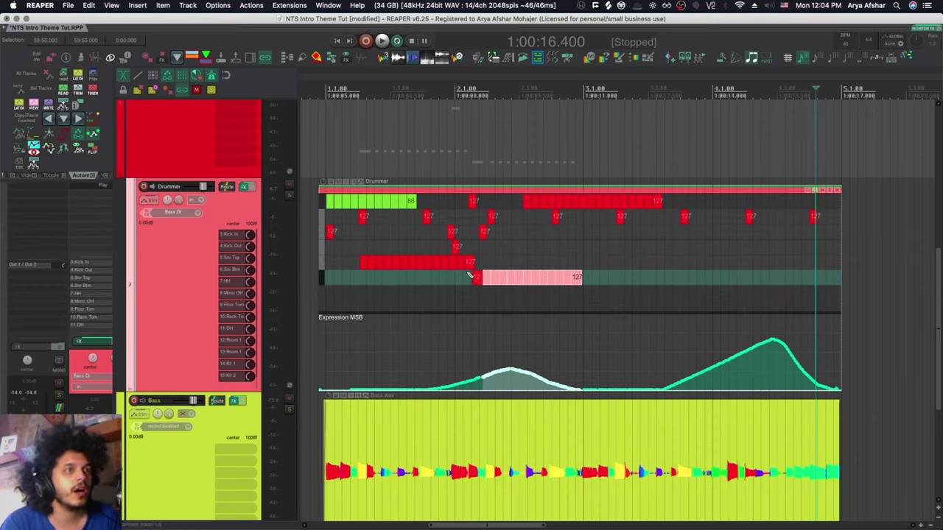
click(817, 190)
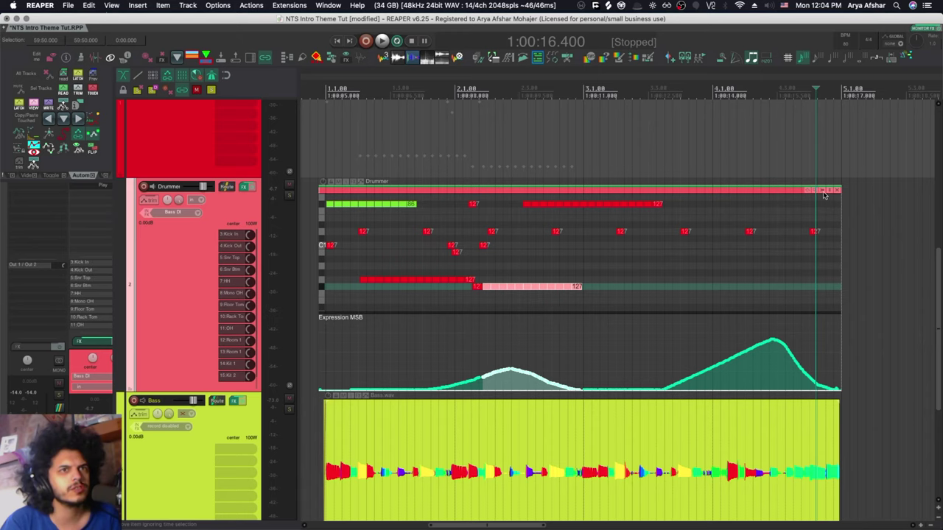
click(823, 193)
click(823, 191)
click(823, 192)
click(823, 192)
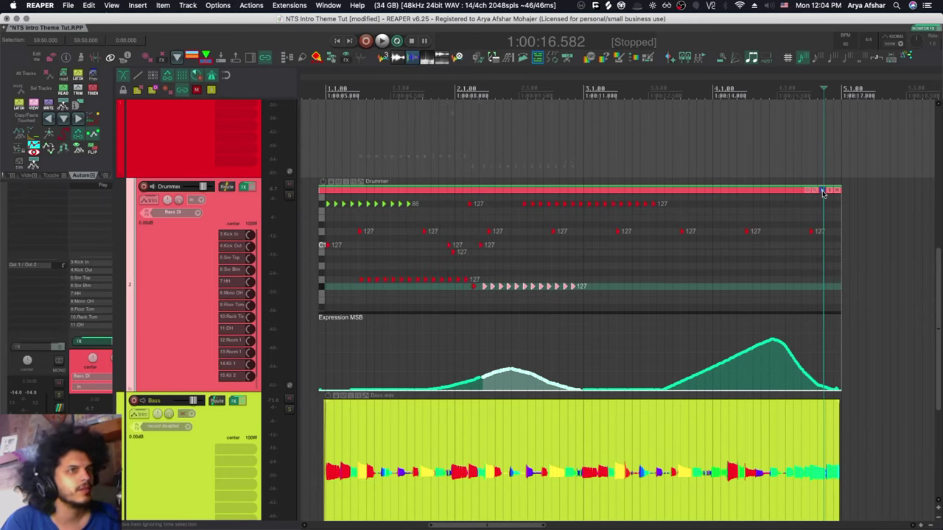
click(823, 192)
Deselect the Drummer notes and switch their display between diamonds, triangles and rectangles, ending on rectangles
click(582, 254)
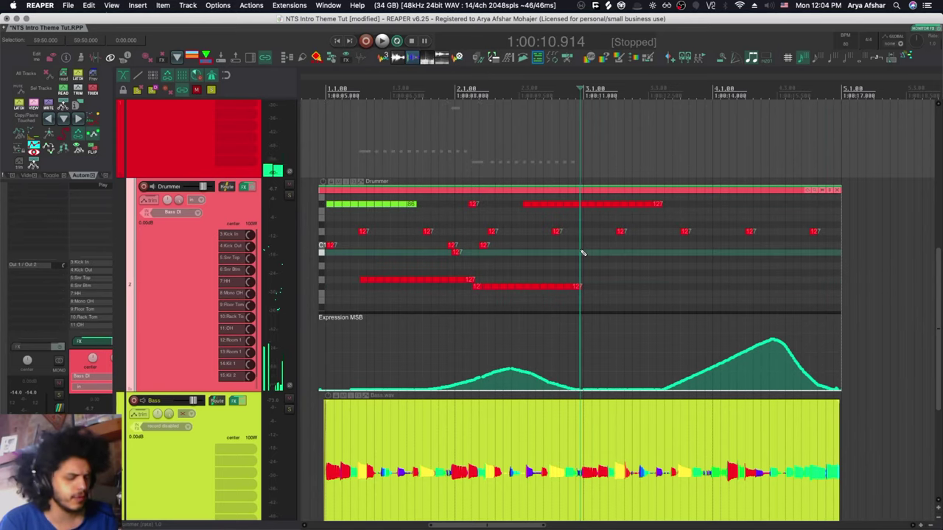
key(alt+7)
key(alt+6)
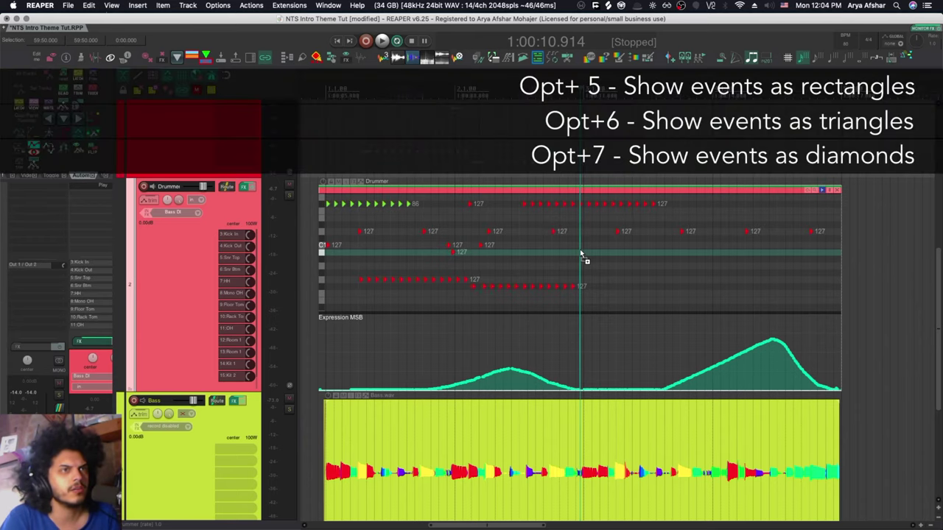
key(alt+5)
key(alt+6)
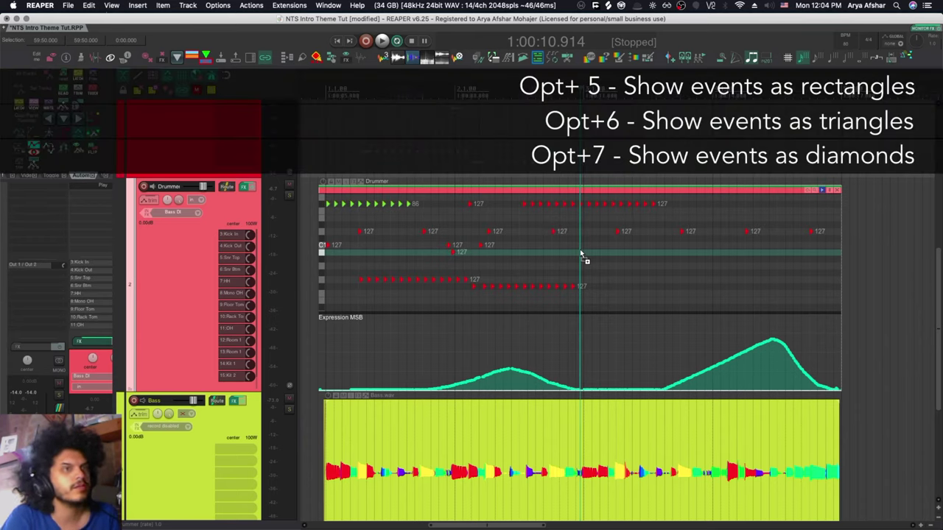
key(alt+5)
Adjust the vertical zoom of the Drummer item's note rows in the inline editor
drag(829, 192, 809, 187)
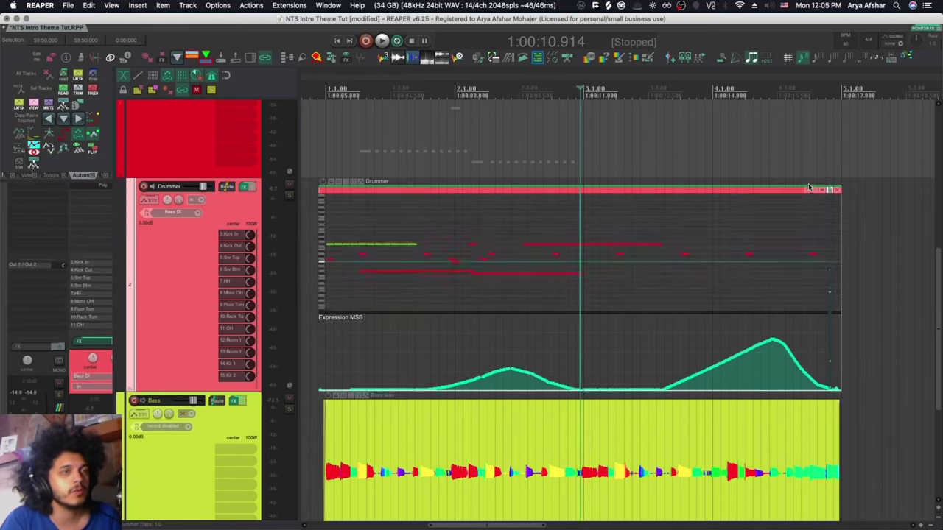
scroll(830, 191, down, 3)
scroll(836, 193, up, 3)
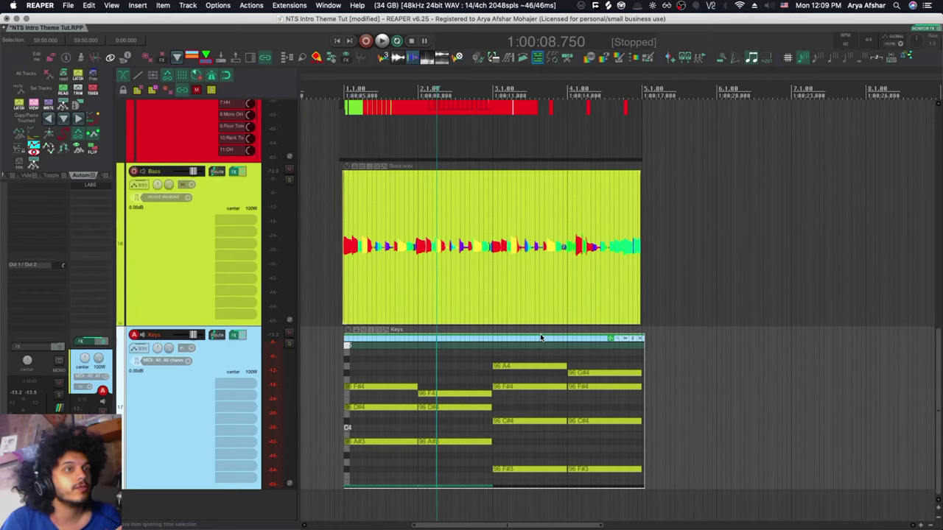
Set the time selection to the Keys item's length and zoom the arrangement to that selection
shift+double_click(464, 341)
key(super+Page_Up)
scroll(462, 305, up, 5)
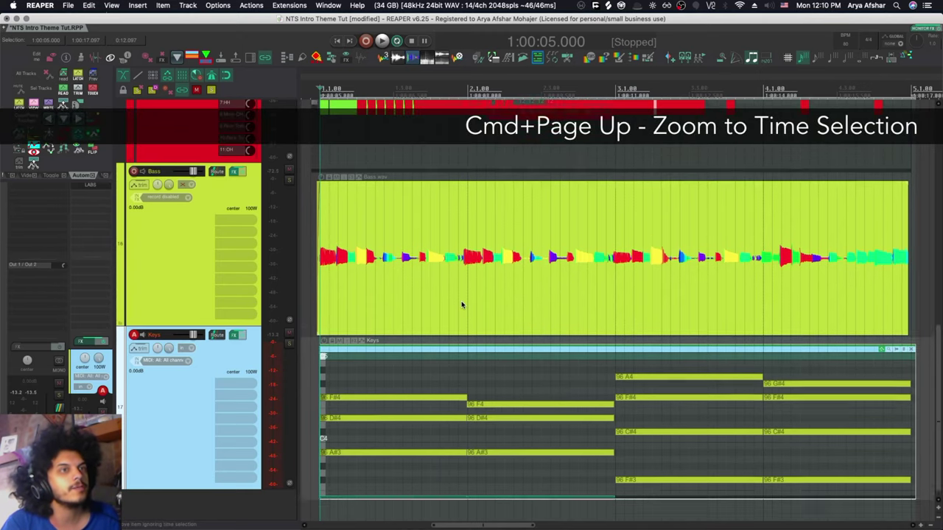
scroll(461, 305, down, 5)
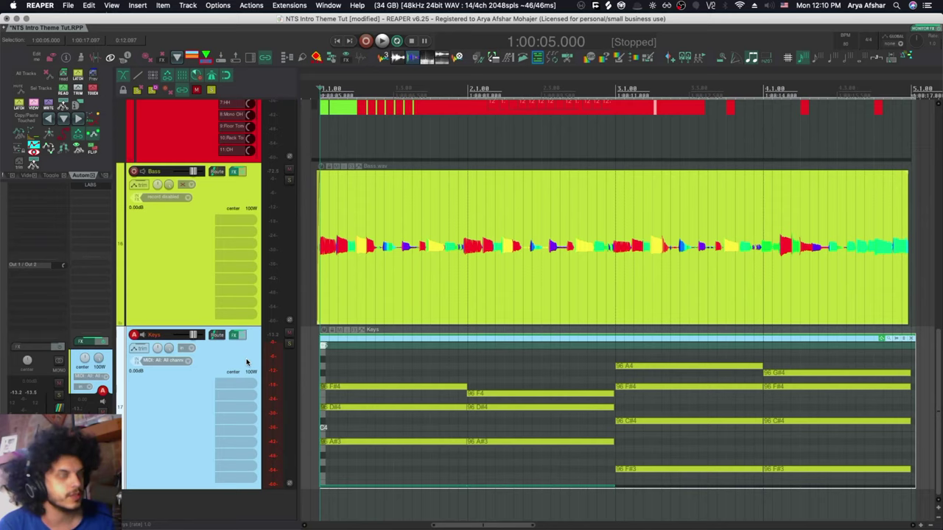
Expand the Keys track to fill the arrange view and adjust the vertical zoom of its note rows
key(shift+1)
key(shift+1)
drag(904, 144, 907, 86)
scroll(779, 229, up, 2)
scroll(779, 230, down, 3)
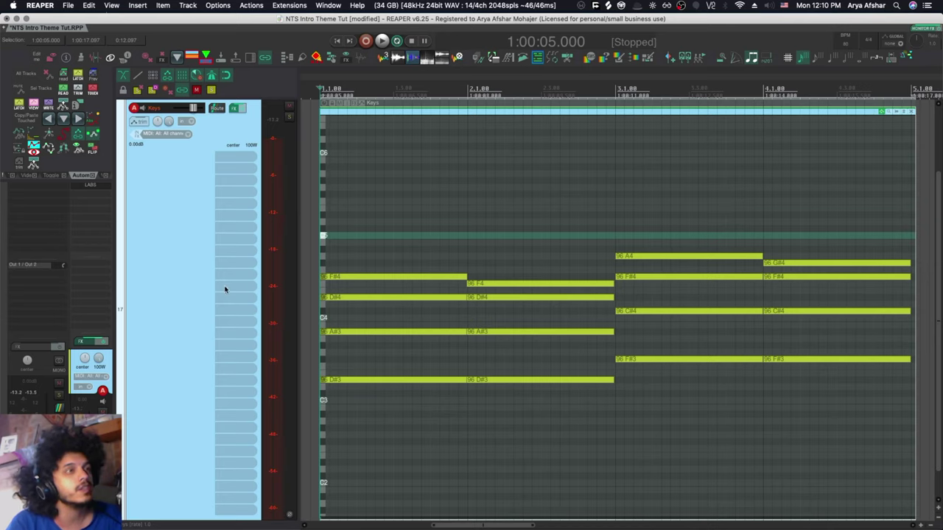
Shift the bar 1 F#4 note up and back down two steps, and shift the selected upper notes around bar 2 up two steps
click(408, 278)
key(Up)
key(Up)
key(Down)
key(Down)
drag(412, 258, 482, 303)
key(Up)
key(Up)
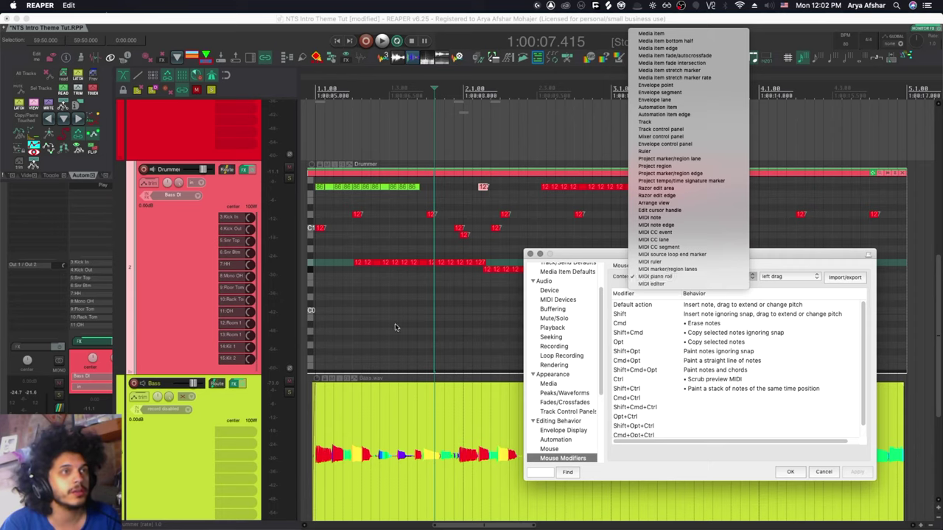
Show the left-drag mouse modifiers for the MIDI piano roll context in the preferences
click(677, 240)
click(678, 276)
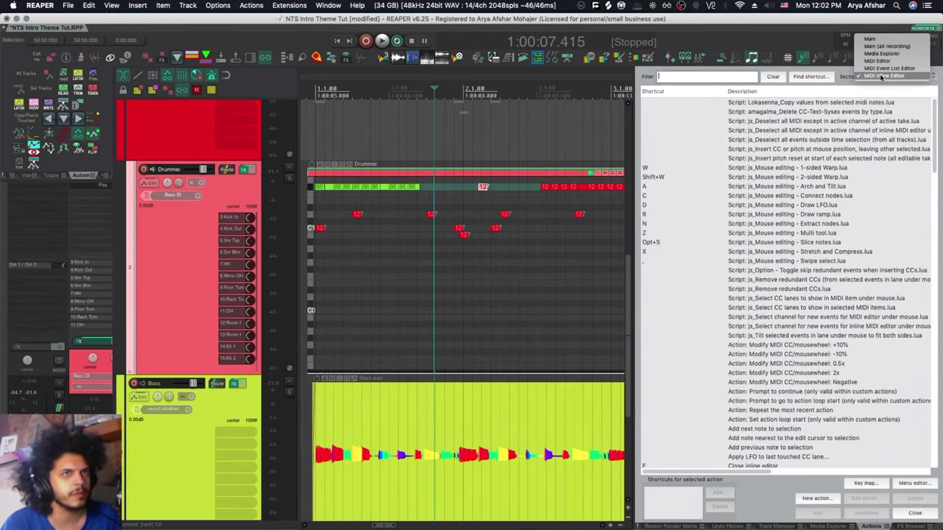
Show the action list's MIDI Inline Editor section and examine its available scripts and actions
click(882, 76)
drag(935, 114, 897, 123)
scroll(897, 124, up, 2)
click(888, 75)
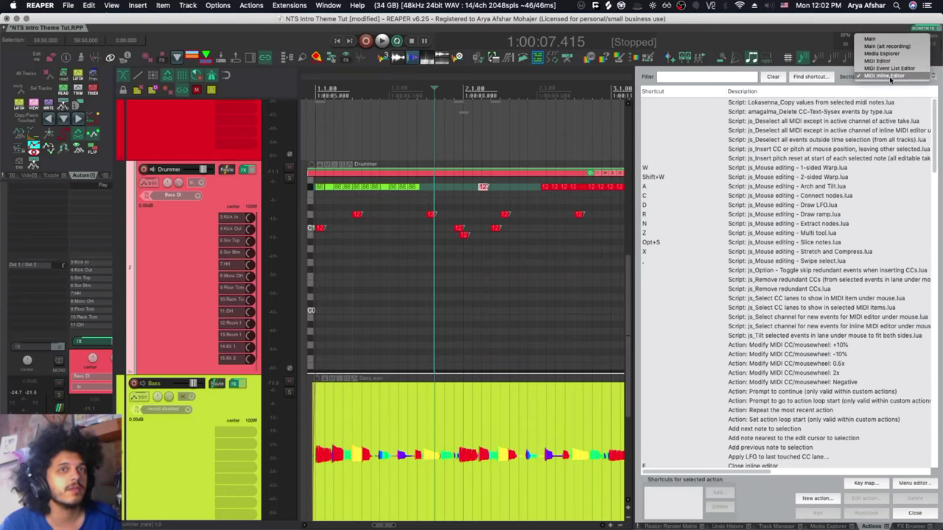
click(889, 76)
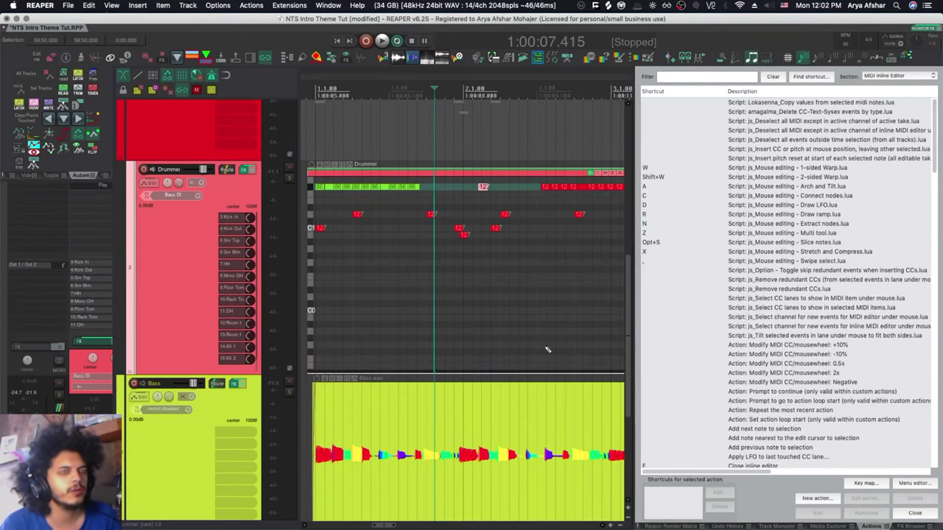
key(Escape)
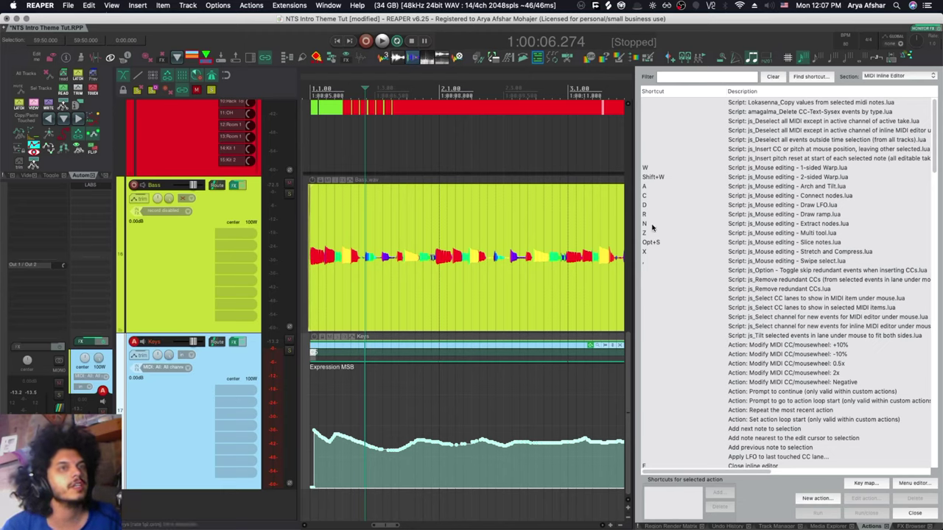
click(900, 76)
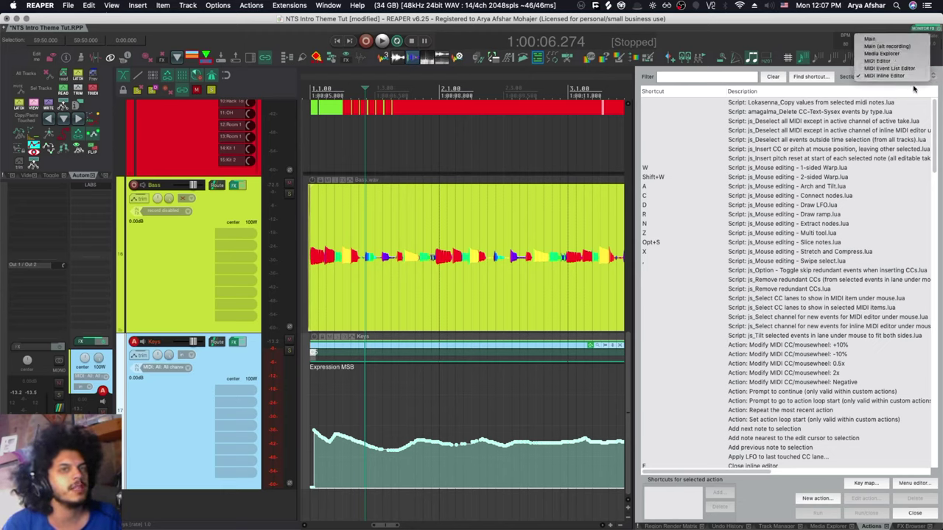
click(860, 85)
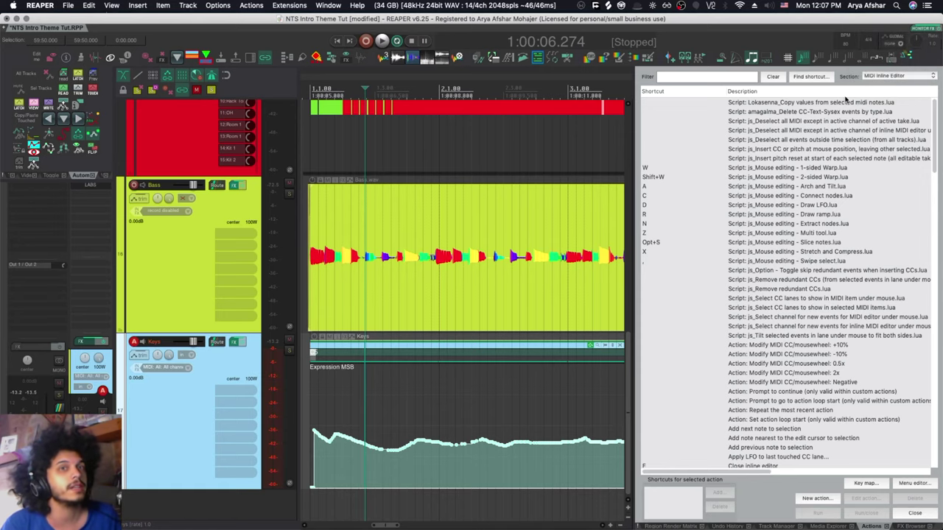
Warp the Keys item's Expression MSB curve with the 1-sided Warp script and draw a straight rise in it with Draw ramp
scroll(392, 450, down, 1)
scroll(391, 450, down, 4)
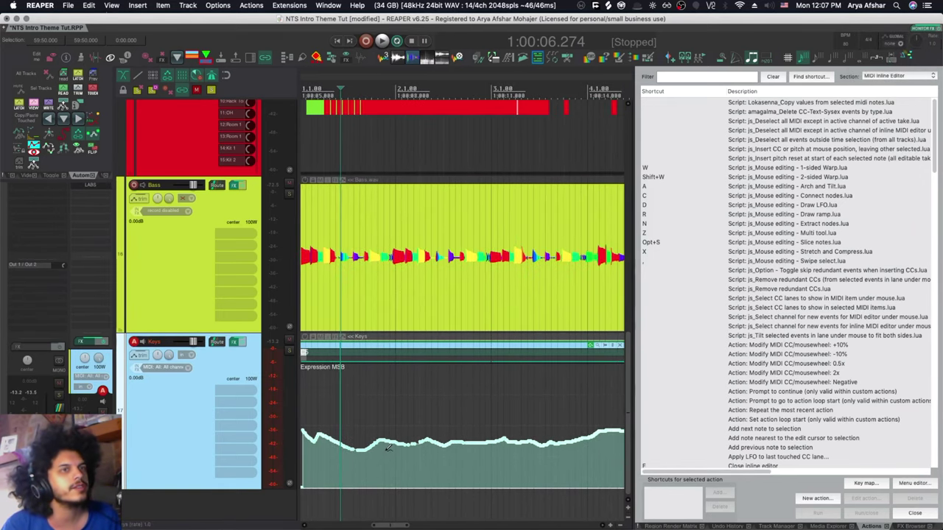
scroll(388, 448, down, 4)
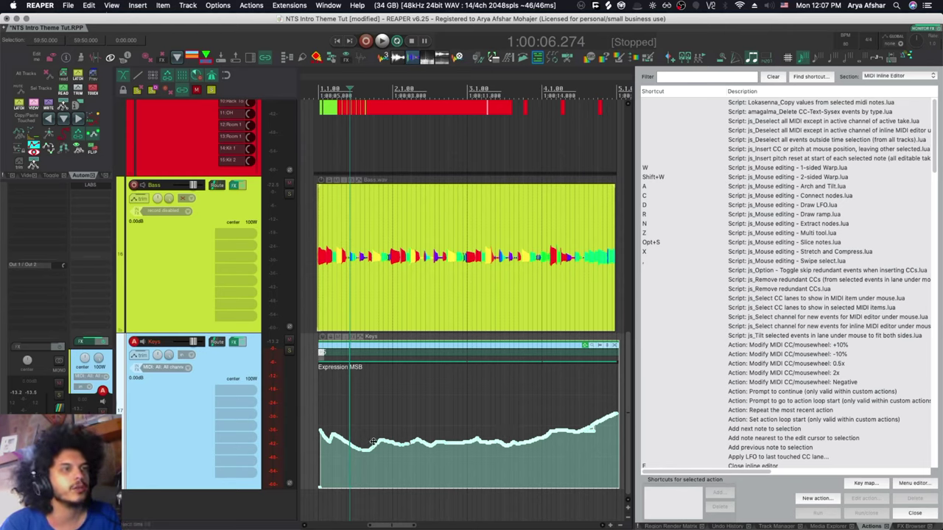
key(w)
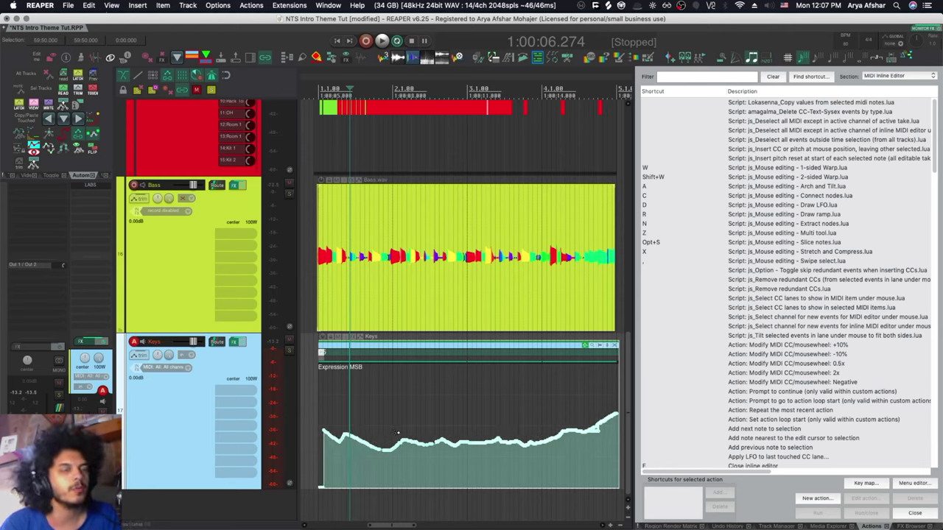
drag(396, 433, 451, 397)
key(r)
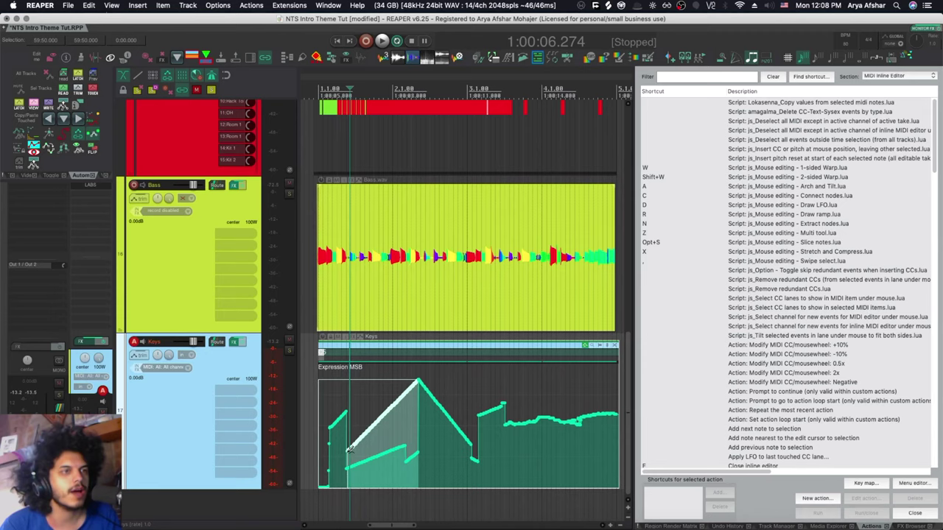
Reshape the Keys item's Expression MSB curve with the Multi tool script, shifting it and compressing it from its upper, lower and starting edges
key(z)
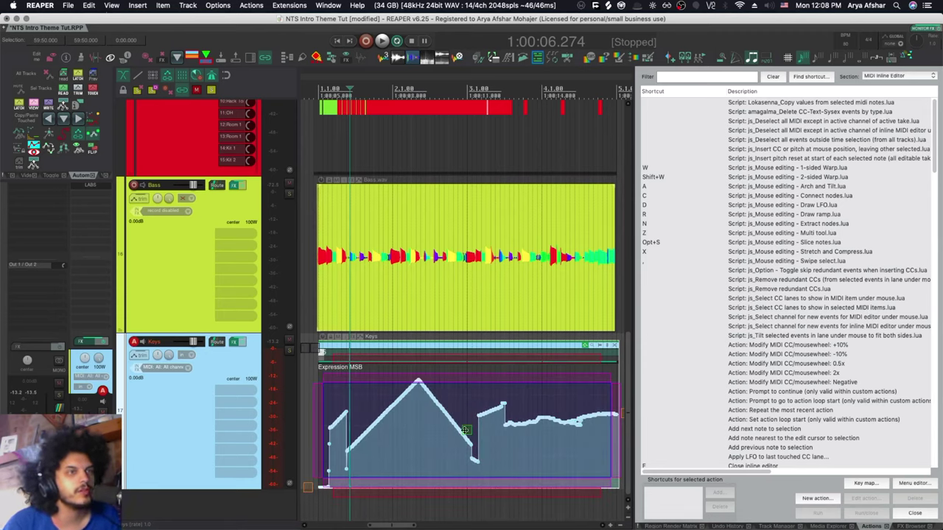
drag(466, 429, 475, 423)
drag(460, 375, 456, 415)
drag(446, 486, 443, 462)
drag(331, 438, 395, 440)
drag(509, 440, 508, 415)
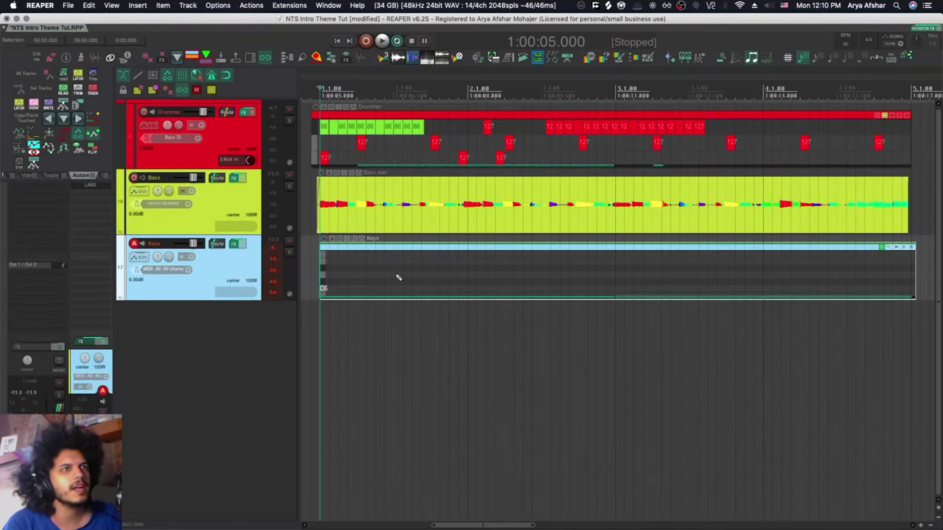
Bring the Keys item's chord notes into view and enlarge the Drummer and Keys tracks to show more note rows
click(395, 278)
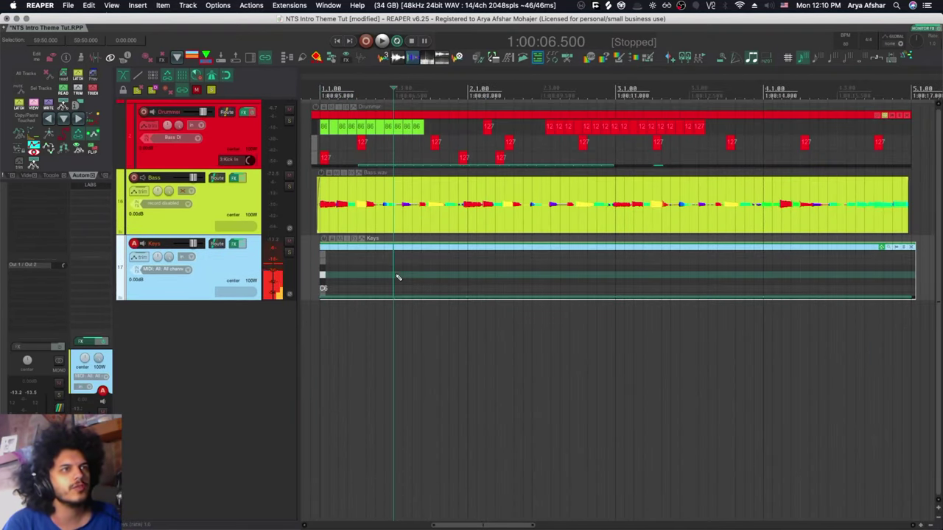
scroll(396, 277, down, 7)
scroll(256, 263, up, 1)
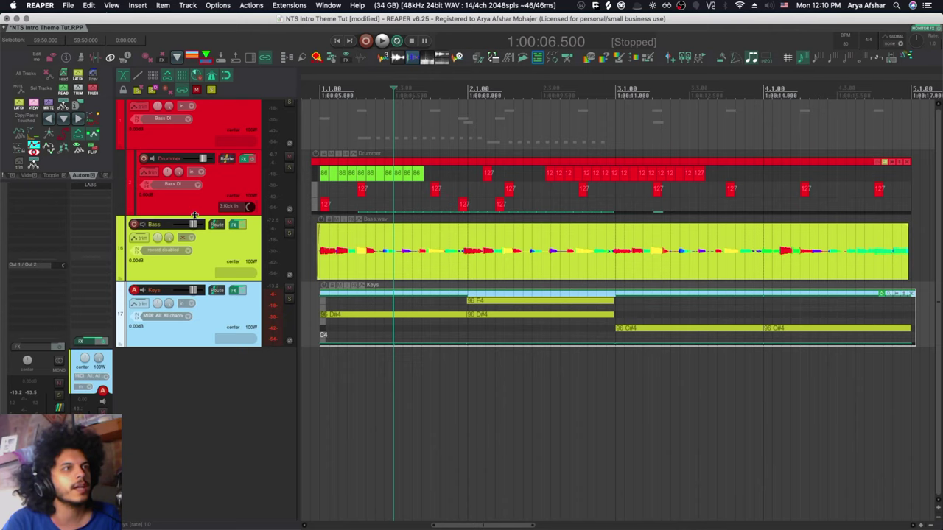
drag(194, 216, 195, 303)
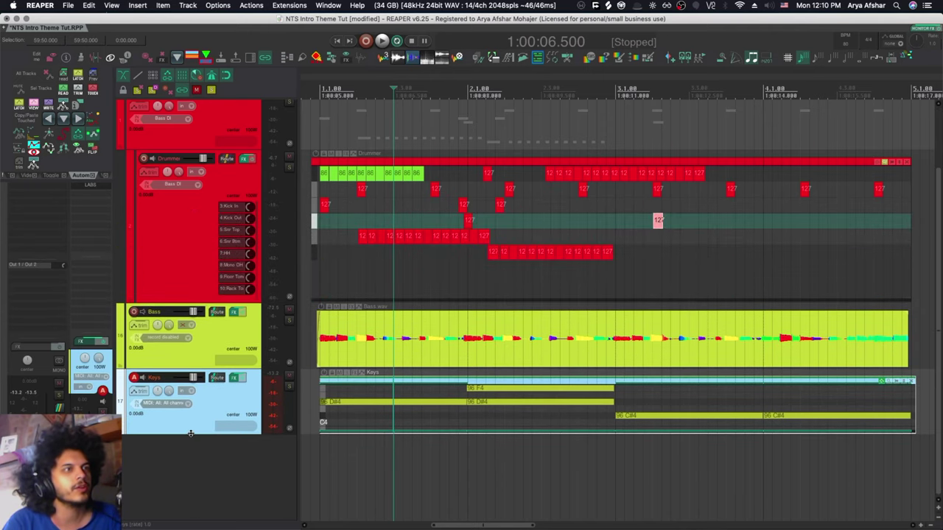
drag(190, 433, 191, 485)
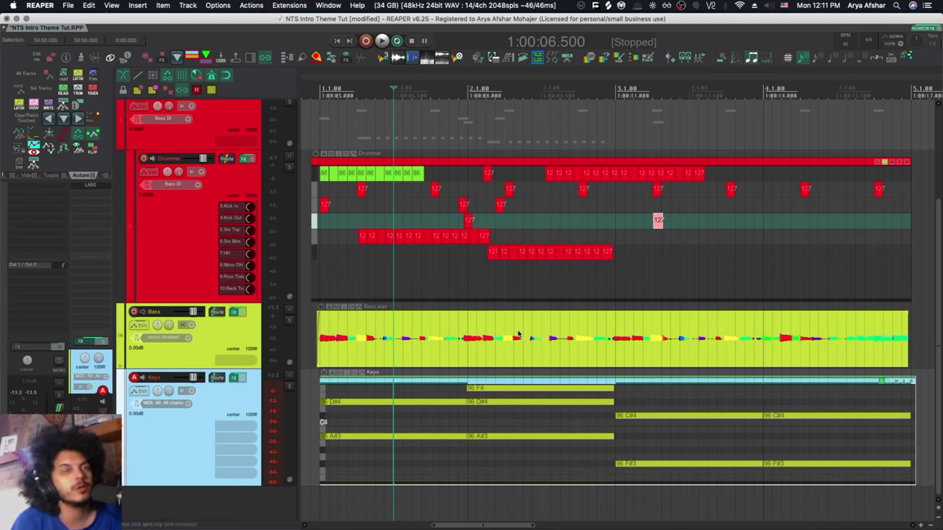
Open the action list, compare its MIDI Inline Editor section with the MIDI Editor section, and close the list
key(shift+slash)
click(885, 76)
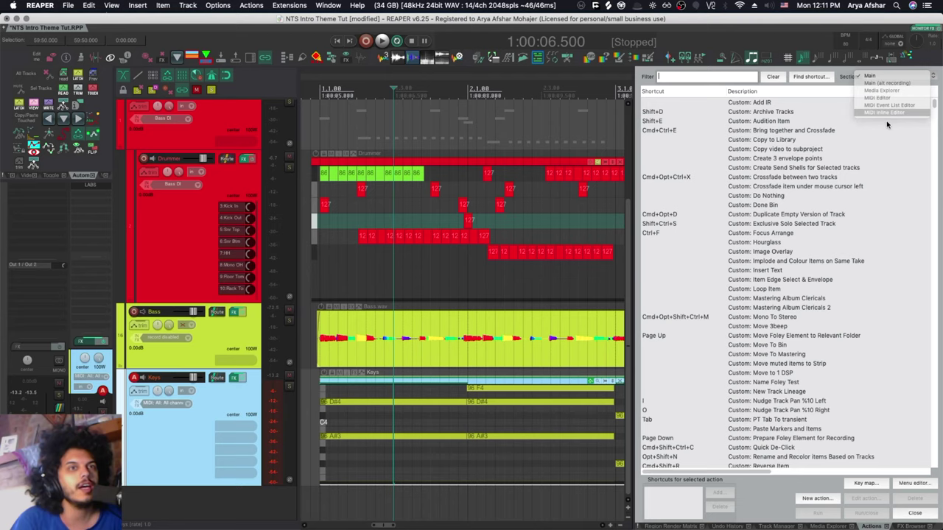
click(884, 108)
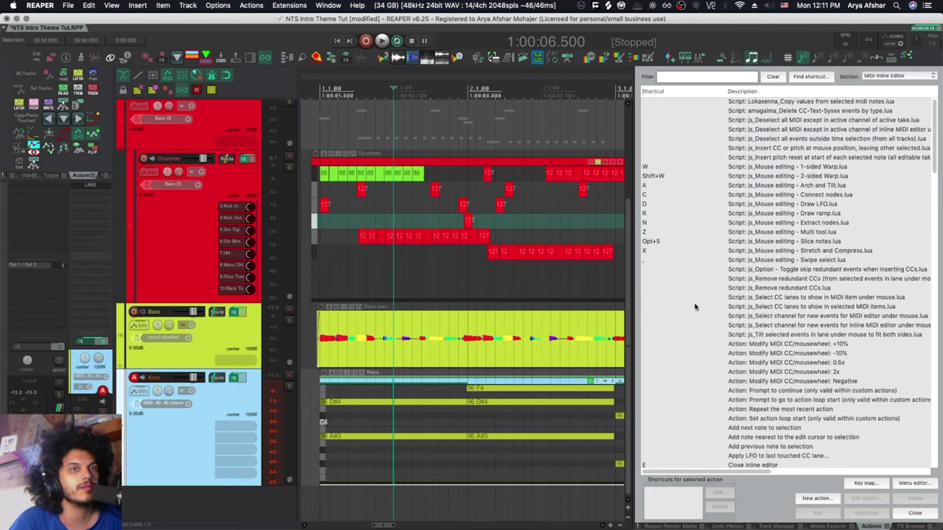
click(898, 76)
click(887, 68)
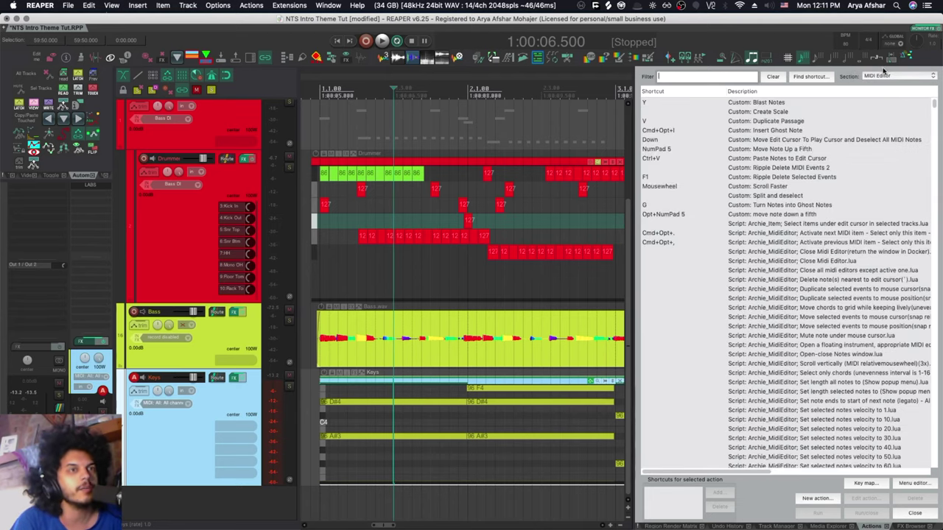
click(879, 76)
click(877, 59)
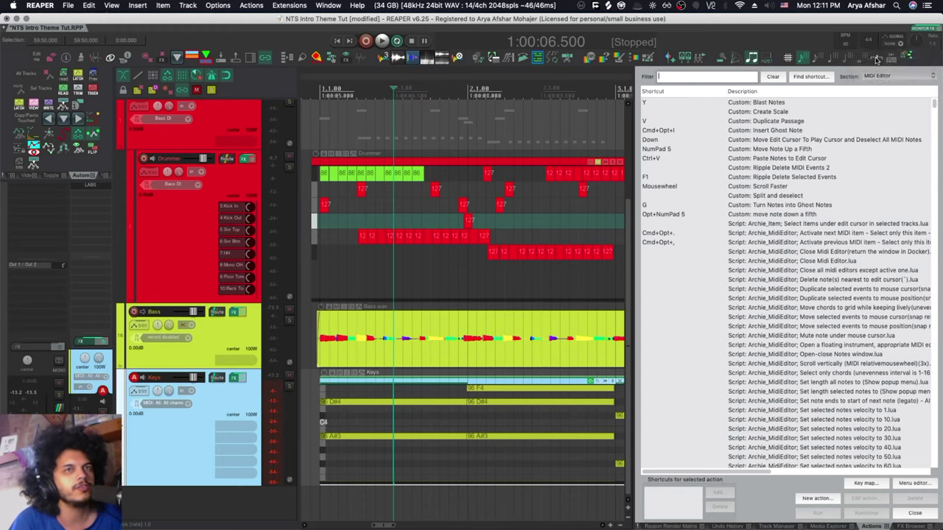
click(882, 77)
click(882, 110)
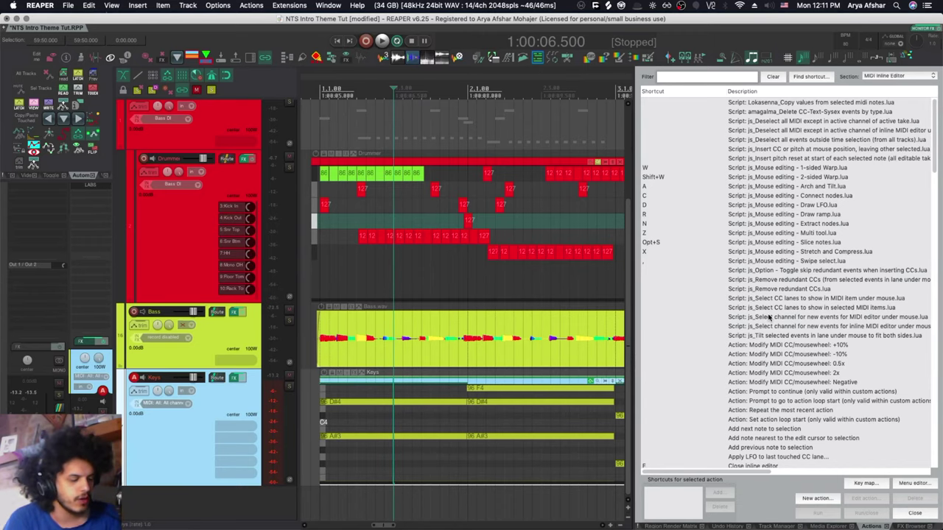
key(shift+/)
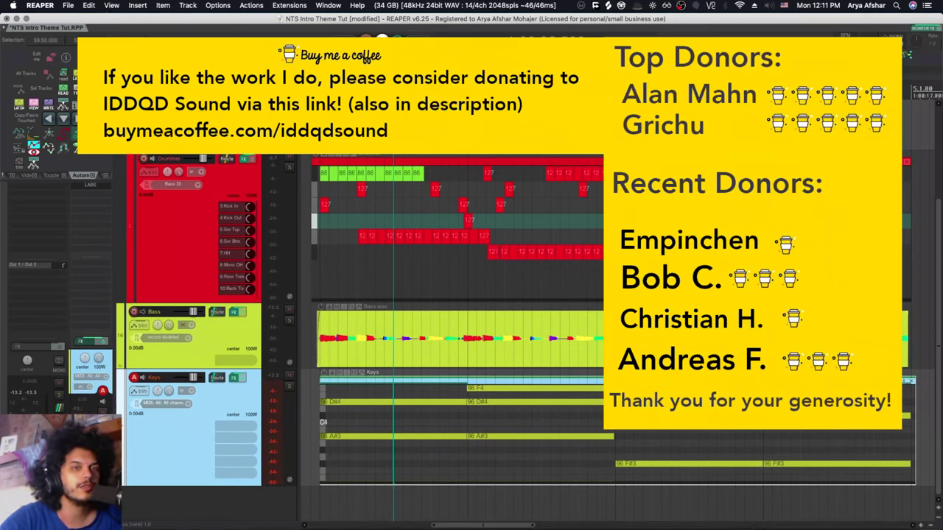